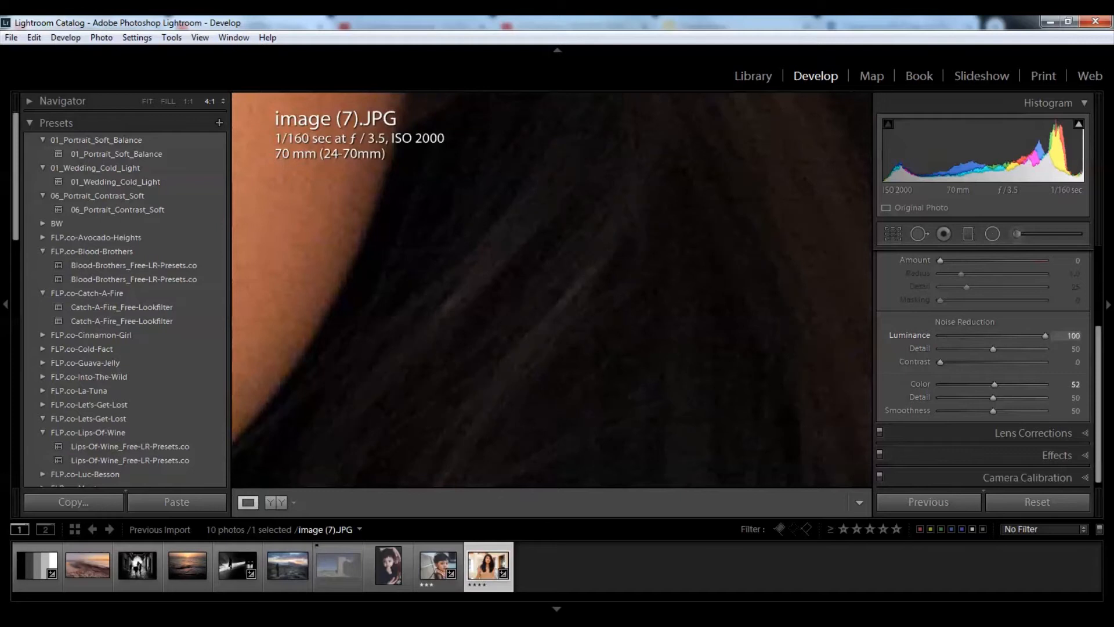
Step: Lower the noise-reduction Detail from 50 to 20 and fit the whole portrait in view
drag(991, 349, 961, 348)
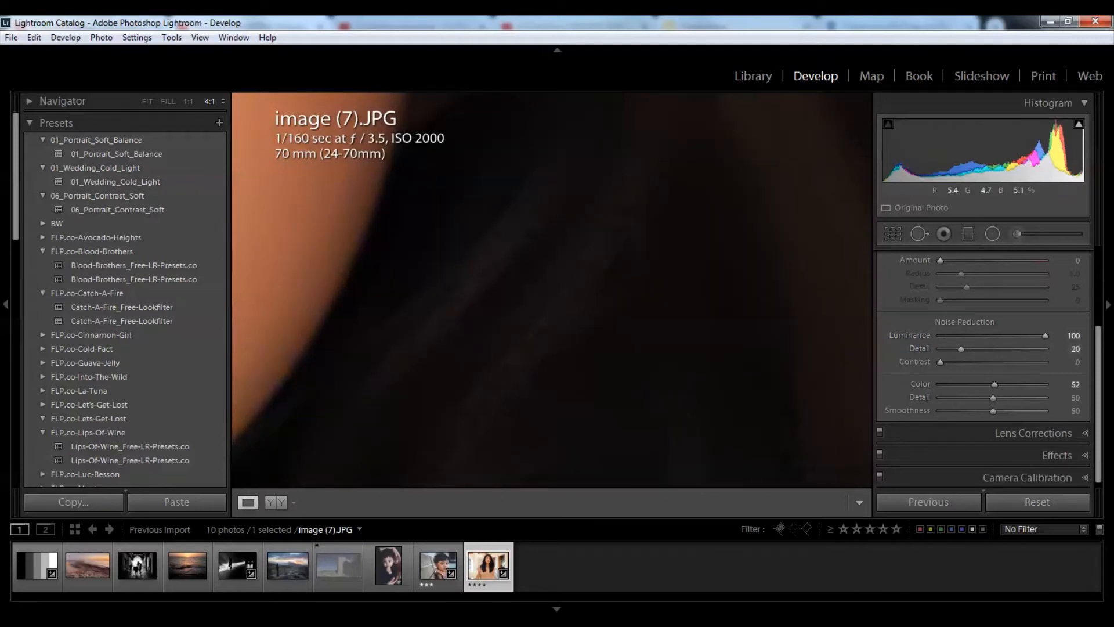
click(711, 290)
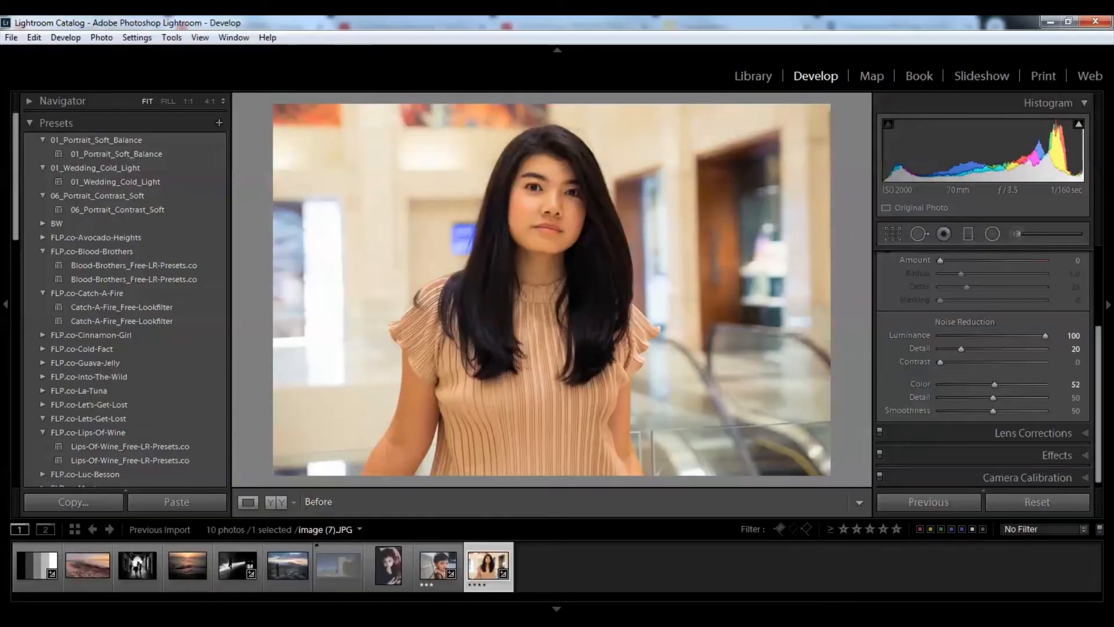
Step: Compare Before/After noise reduction on the portrait at 2:1, around the chin and hair
key(backslash)
key(backslash)
key(backslash)
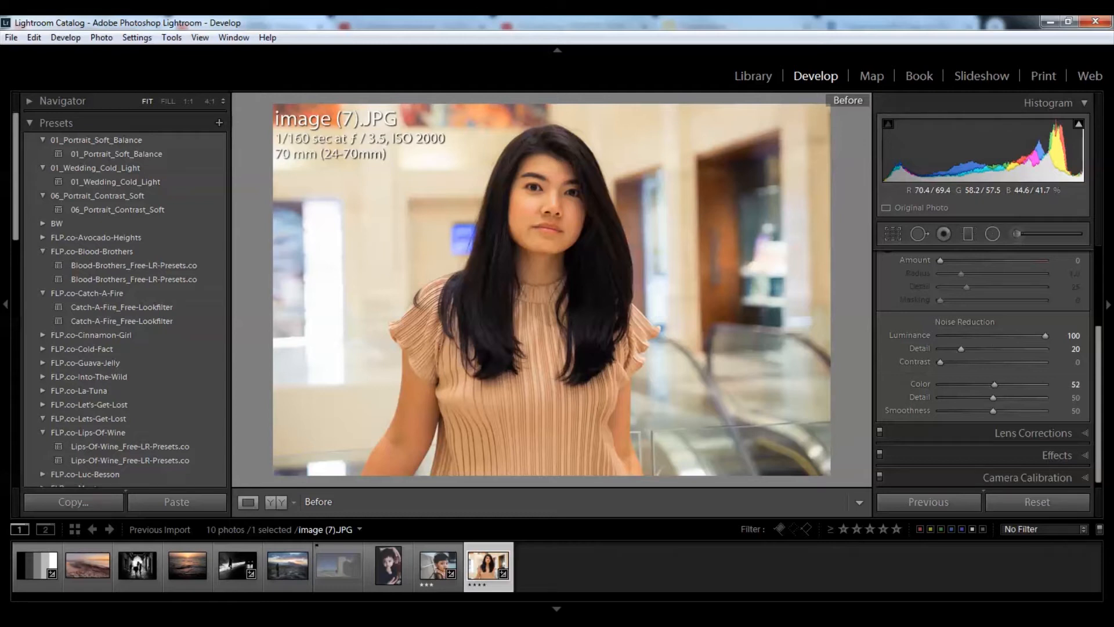
key(backslash)
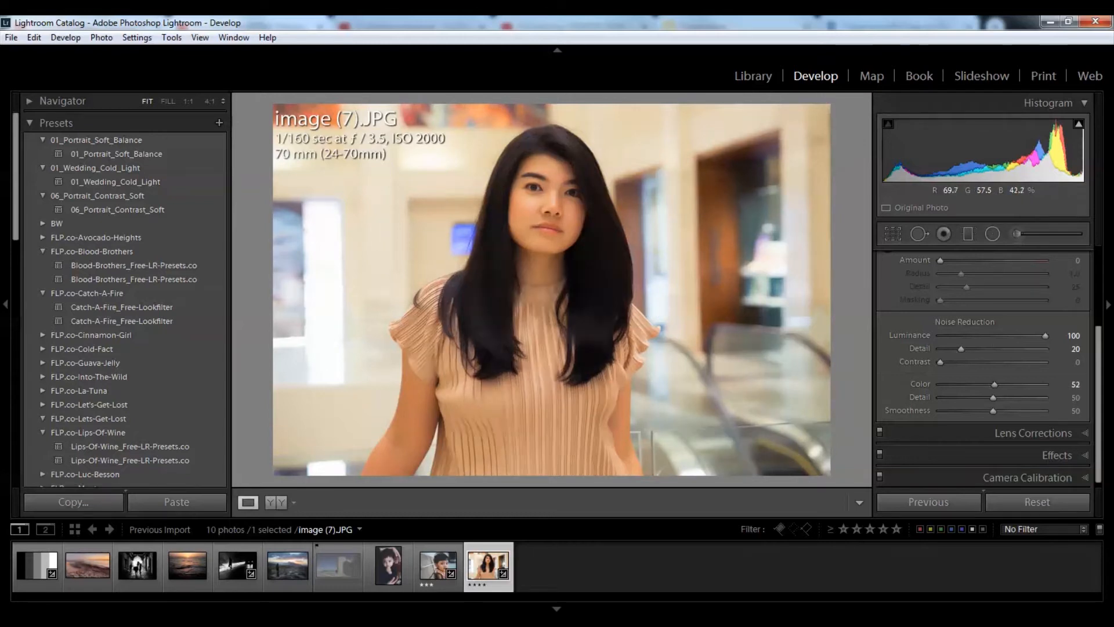
click(222, 101)
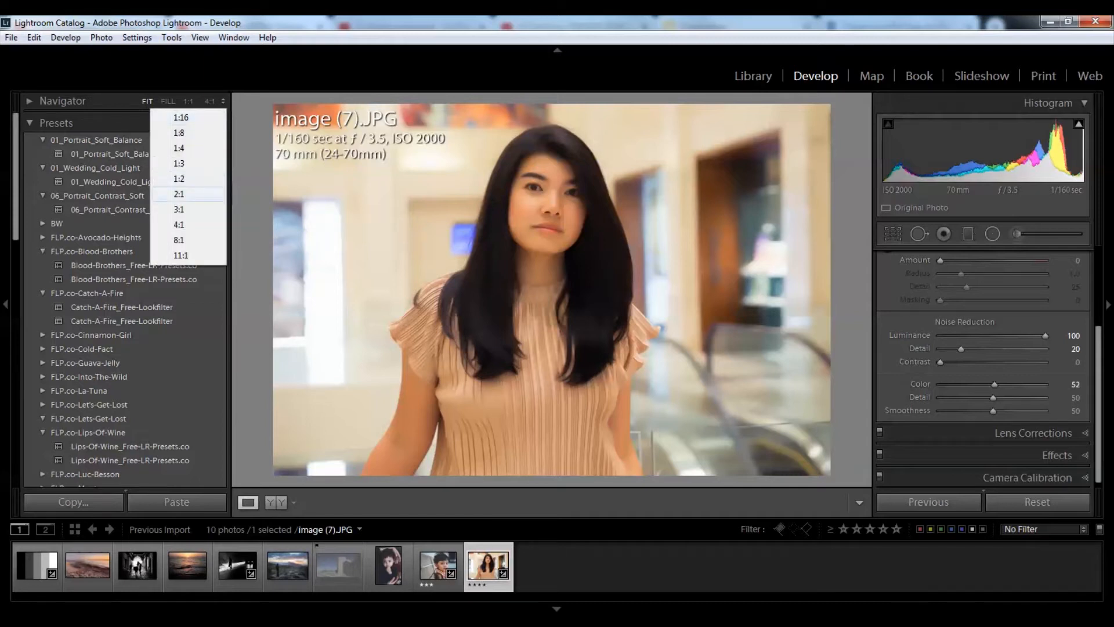
click(178, 194)
key(backslash)
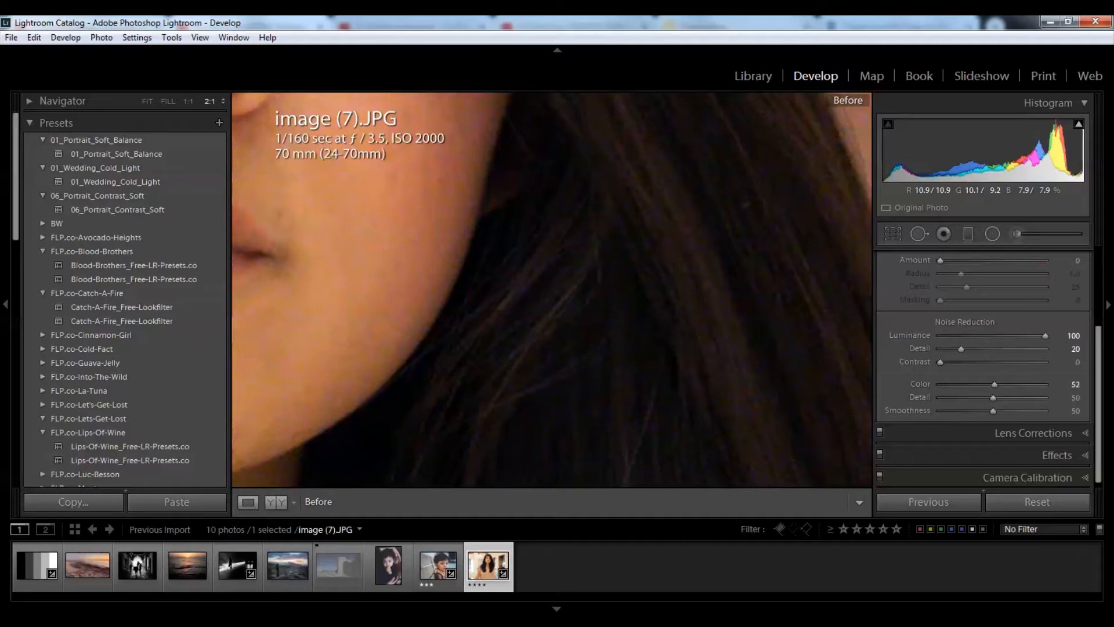
key(backslash)
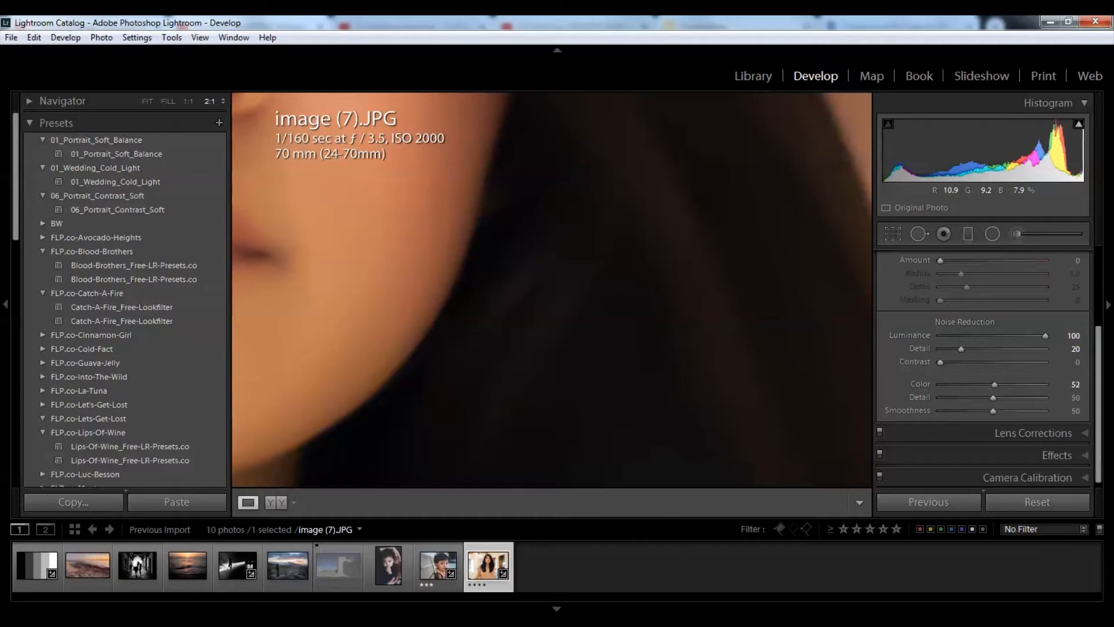
key(backslash)
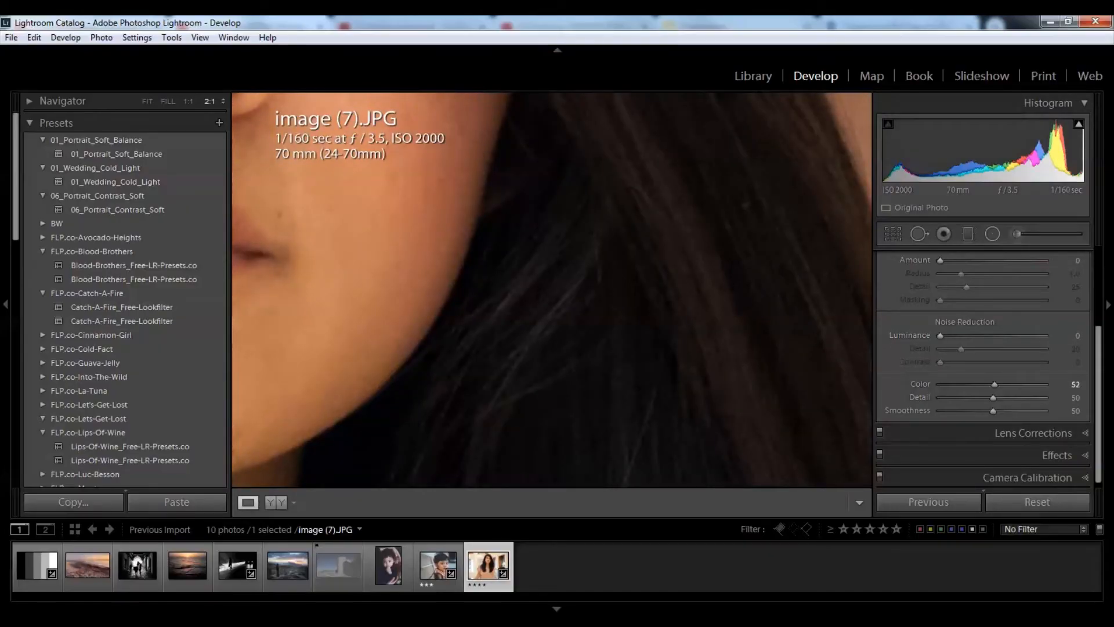
Step: Set luminance noise reduction to 44 and raise its Detail to 87, checking the nose, lips and jaw
drag(940, 335, 975, 335)
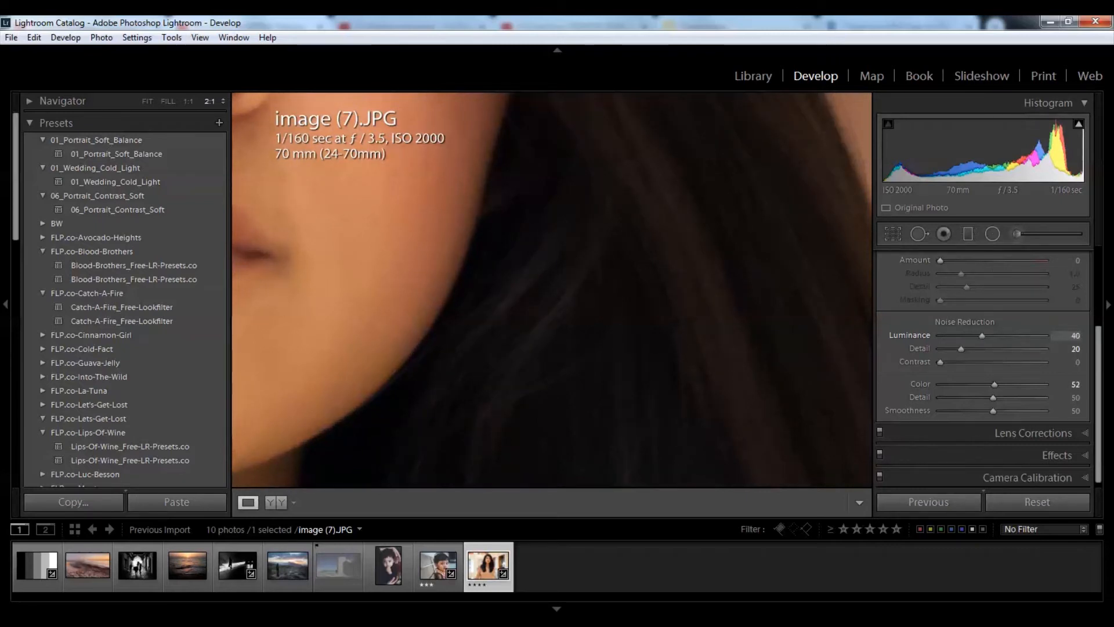
drag(985, 336, 986, 336)
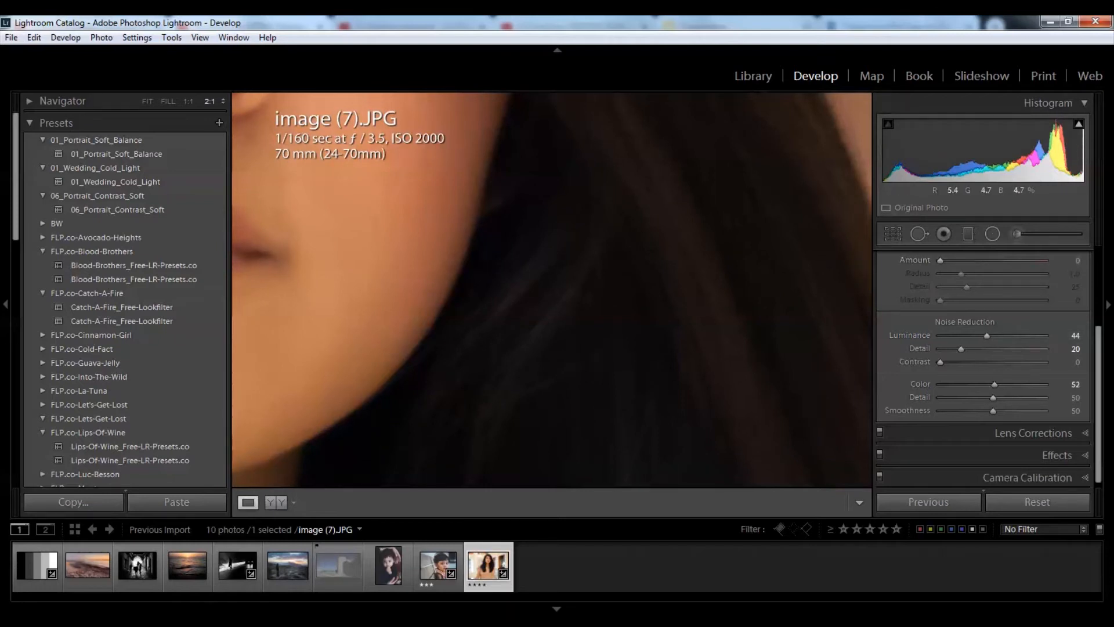
drag(429, 191, 462, 270)
drag(580, 325, 529, 278)
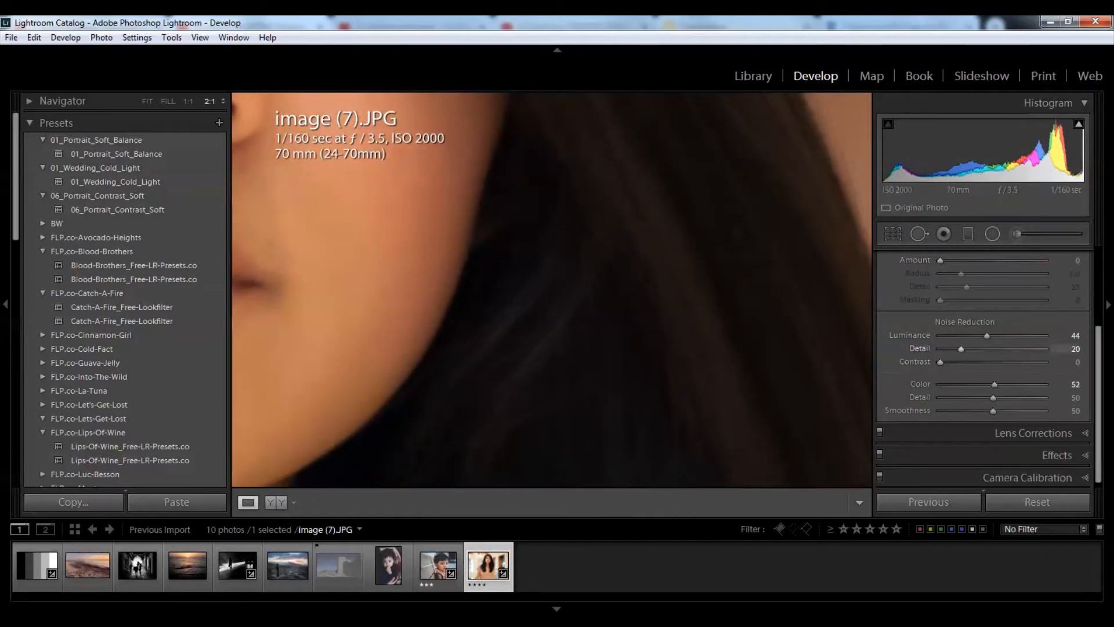
drag(961, 349, 1025, 349)
scroll(986, 365, up, 2)
scroll(983, 372, up, 1)
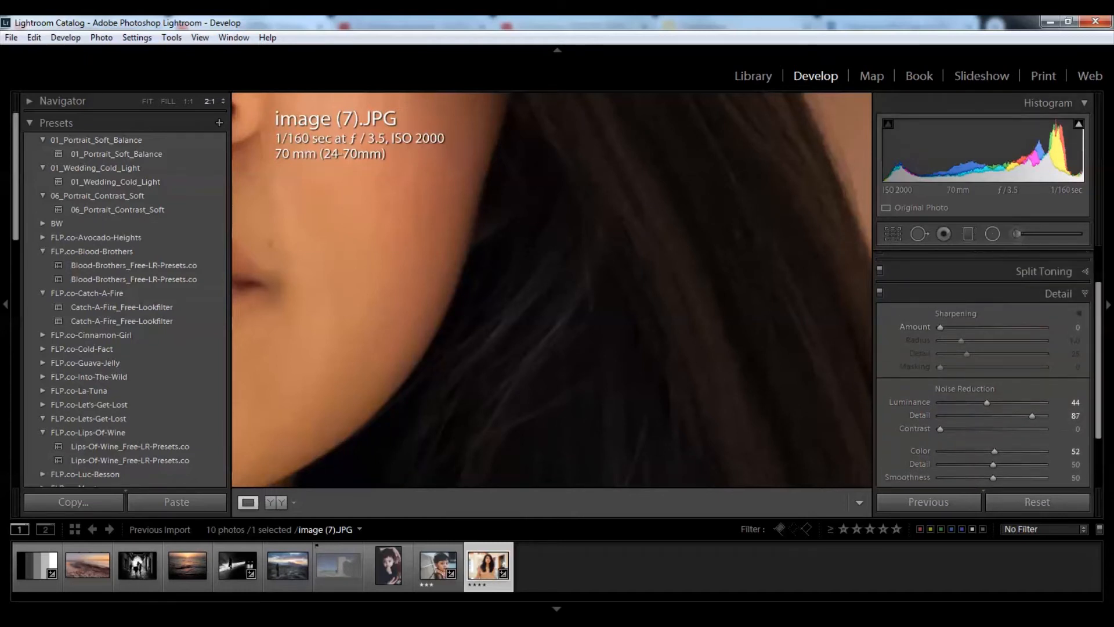
click(880, 293)
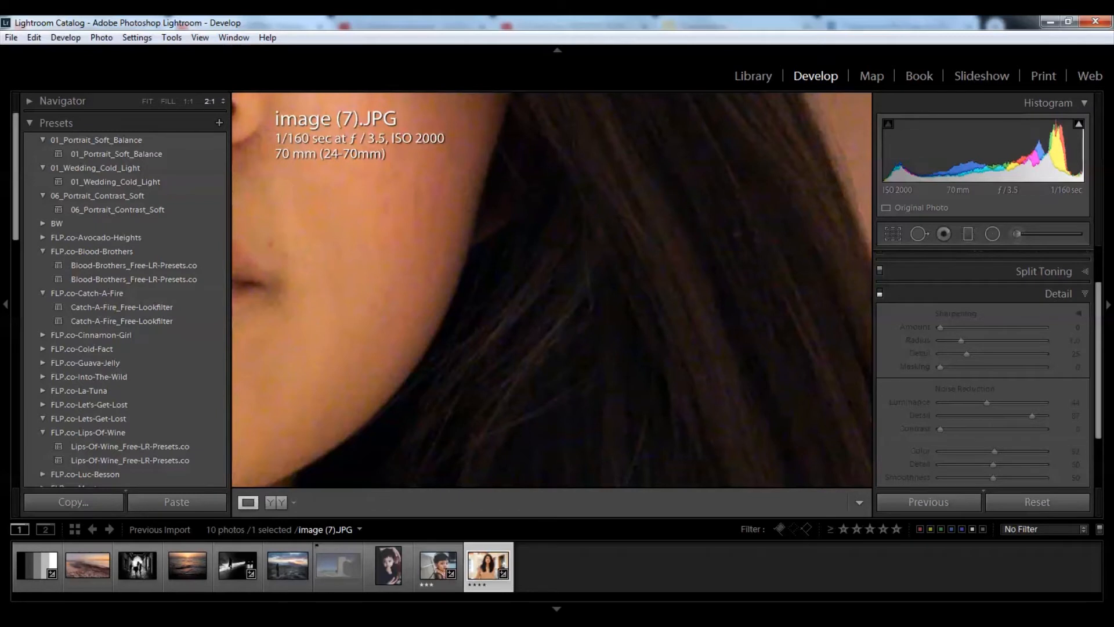
click(880, 294)
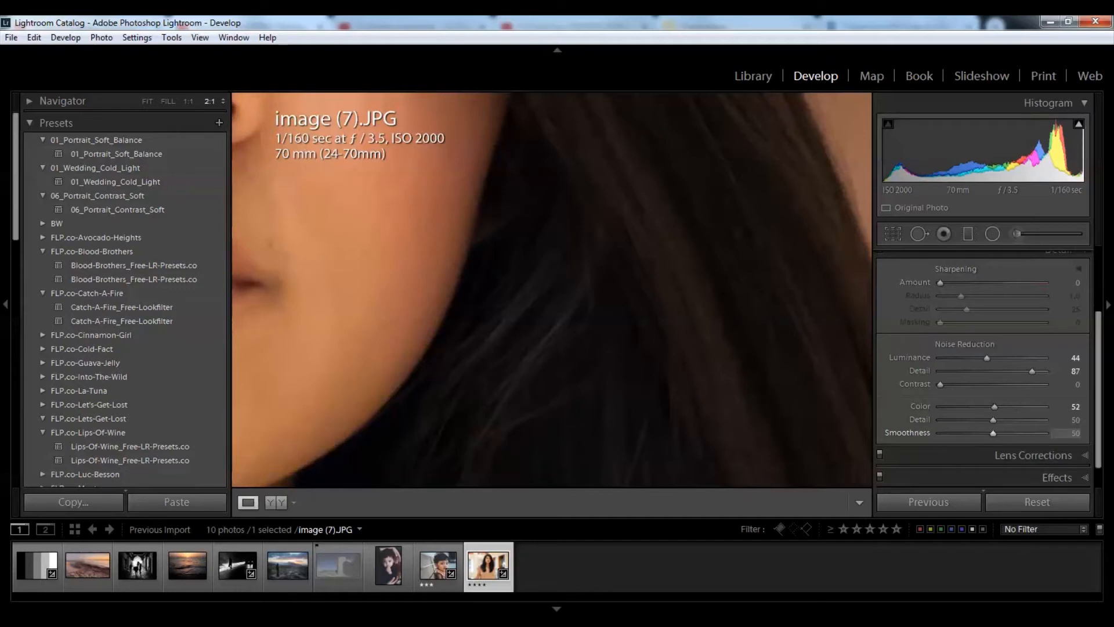
scroll(989, 369, up, 1)
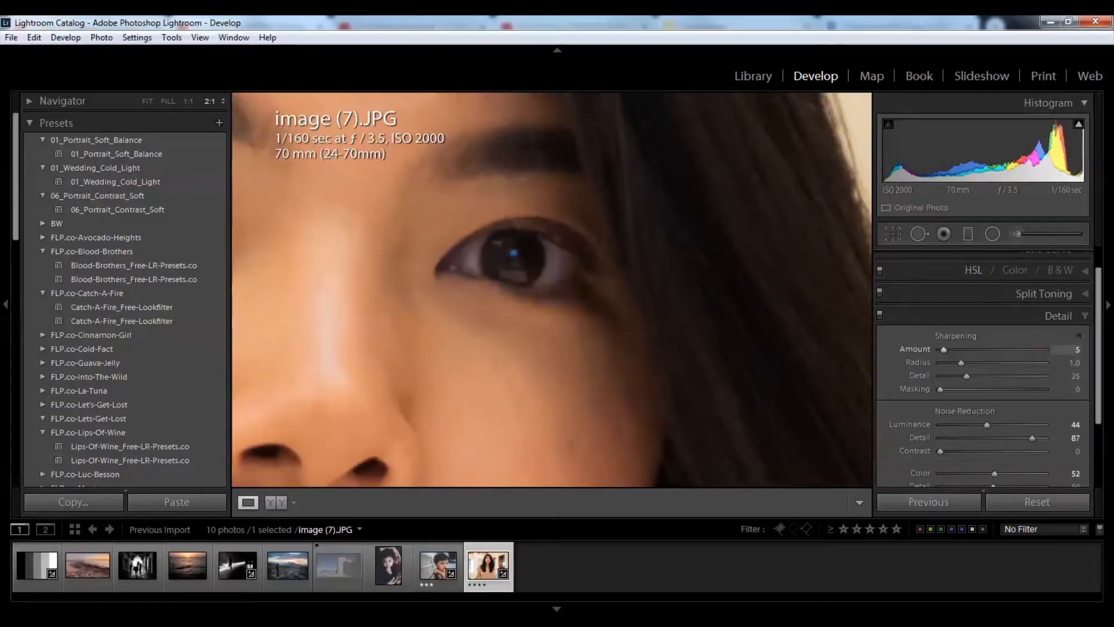
Step: Raise the portrait's sharpening Amount to about 79, then ease it back to about 70
drag(944, 350, 996, 350)
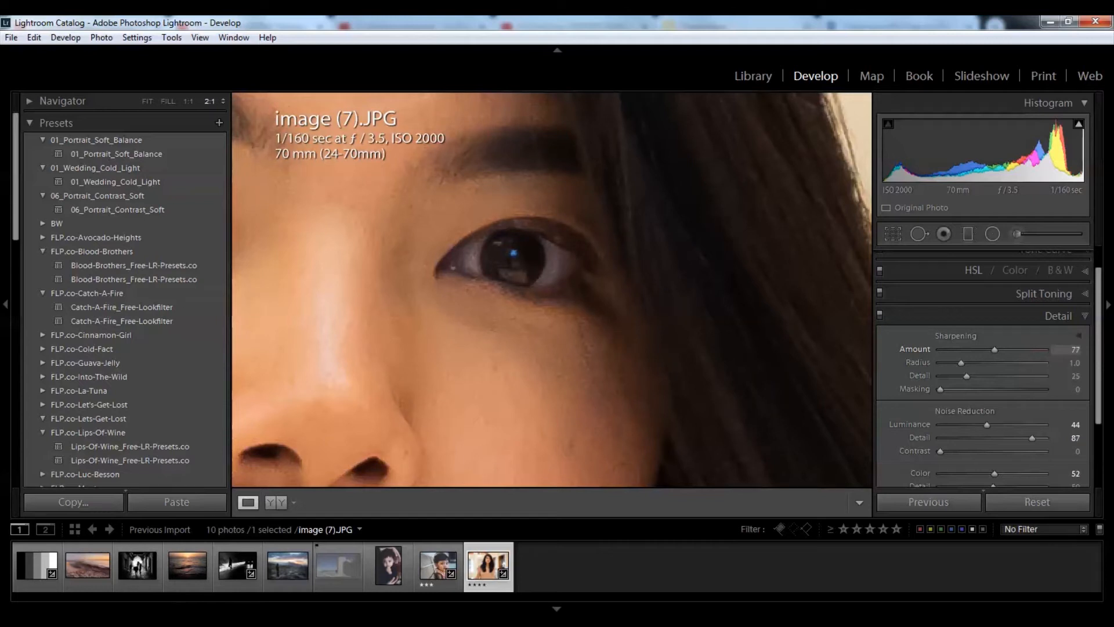
drag(992, 350, 988, 350)
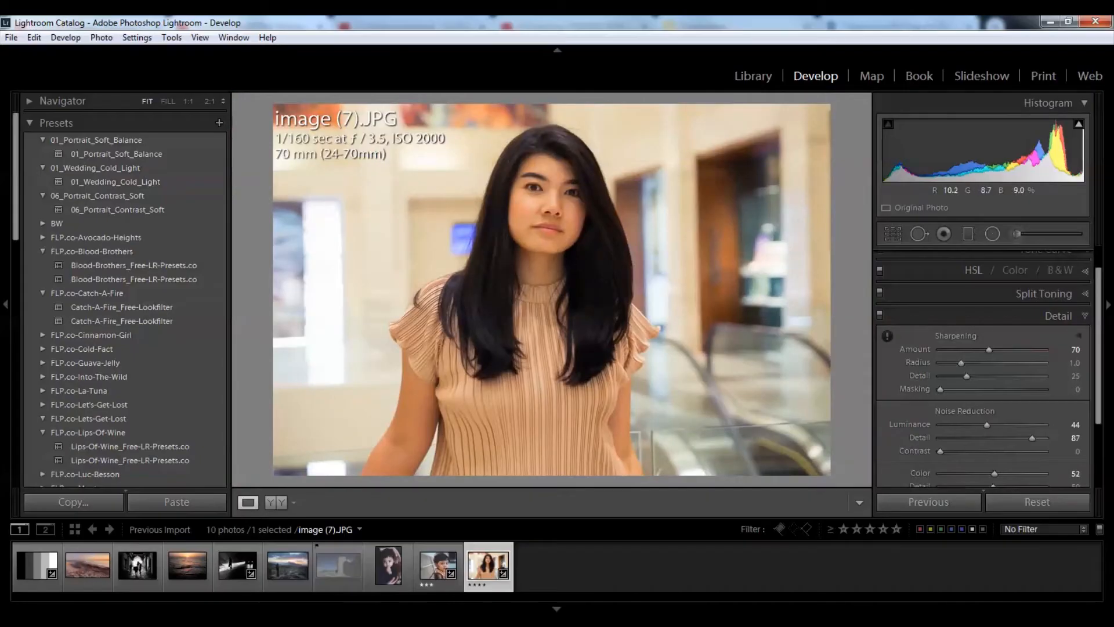
Step: Zoom from Fit to 2:1 on the sharpened portrait's eye and nose
click(579, 189)
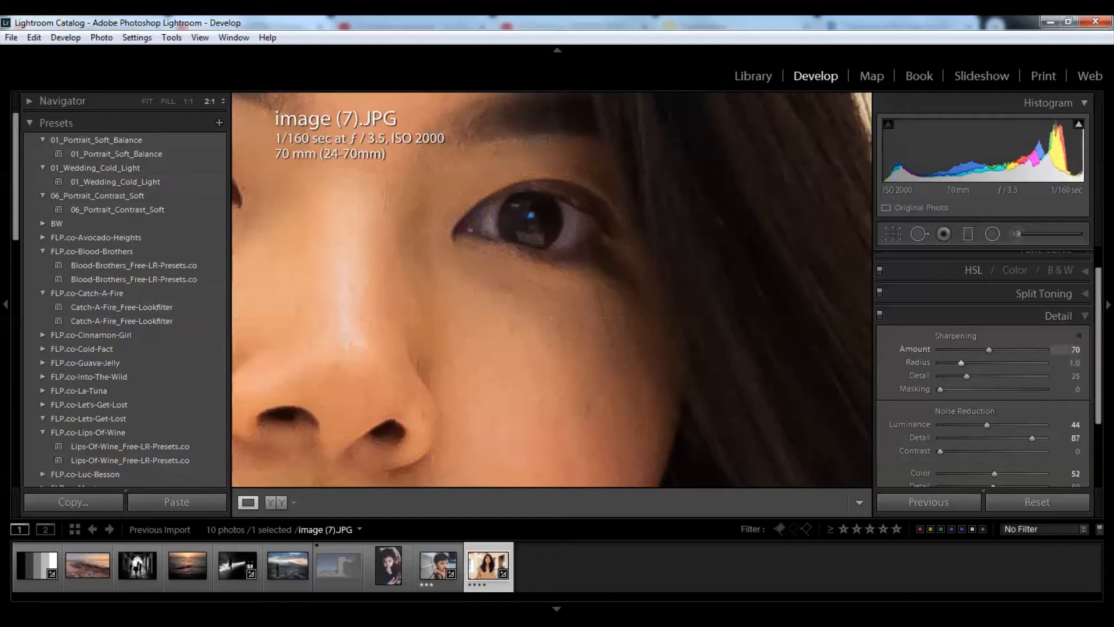
Step: Open the grey-band test image (10).jpg from the filmstrip
click(37, 565)
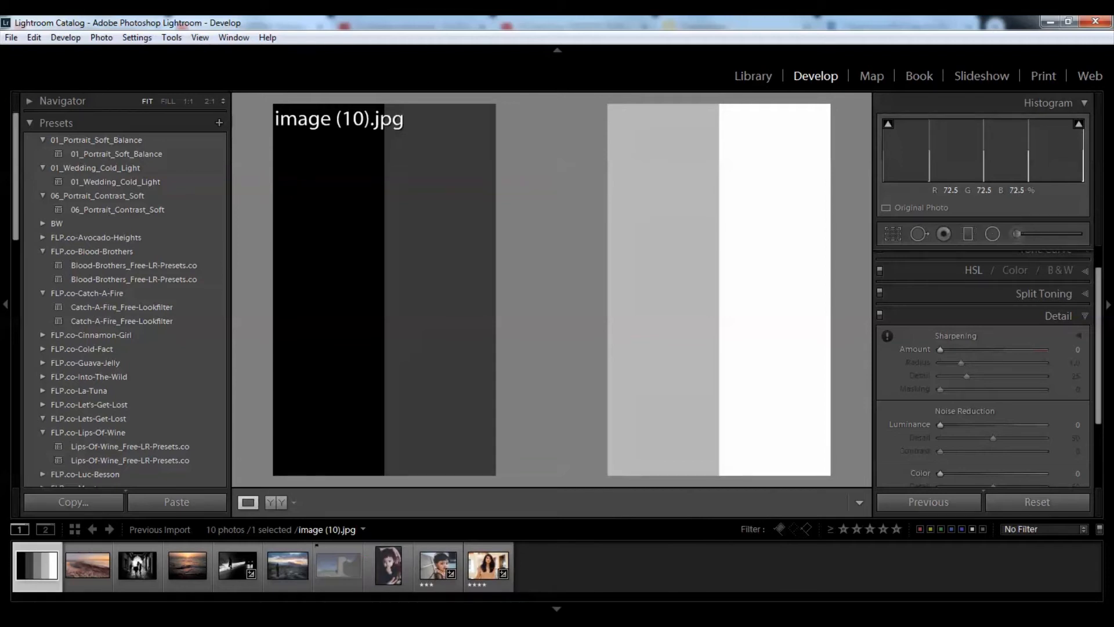
Step: Sharpen the test chart at 2:1 with Amount 150, toggle sharpening off and on, and expand the Navigator
click(611, 290)
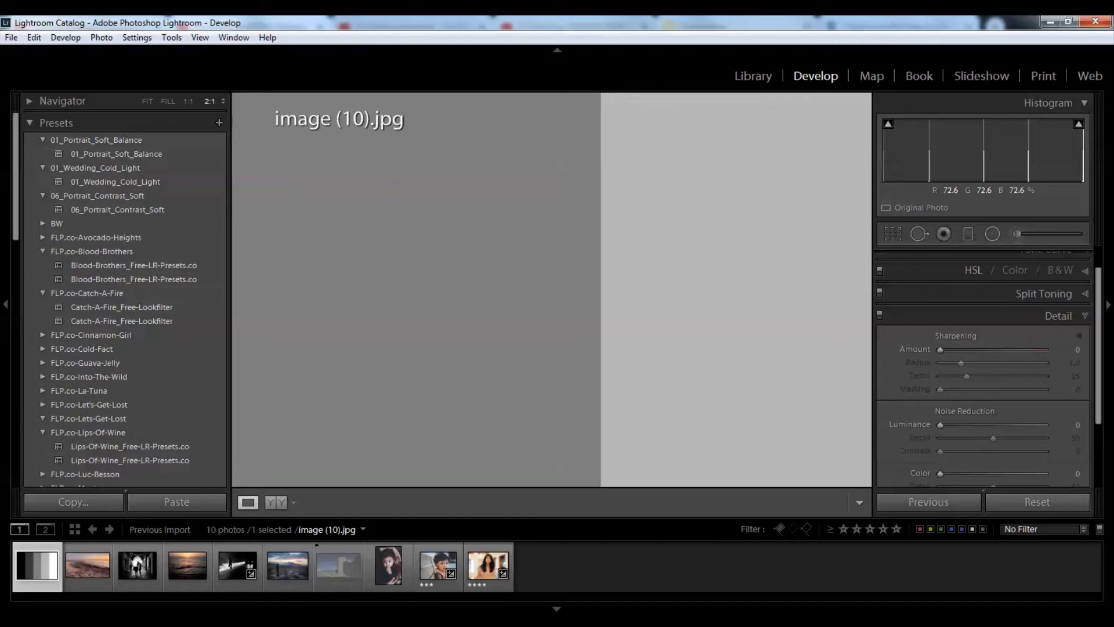
drag(940, 350, 1046, 350)
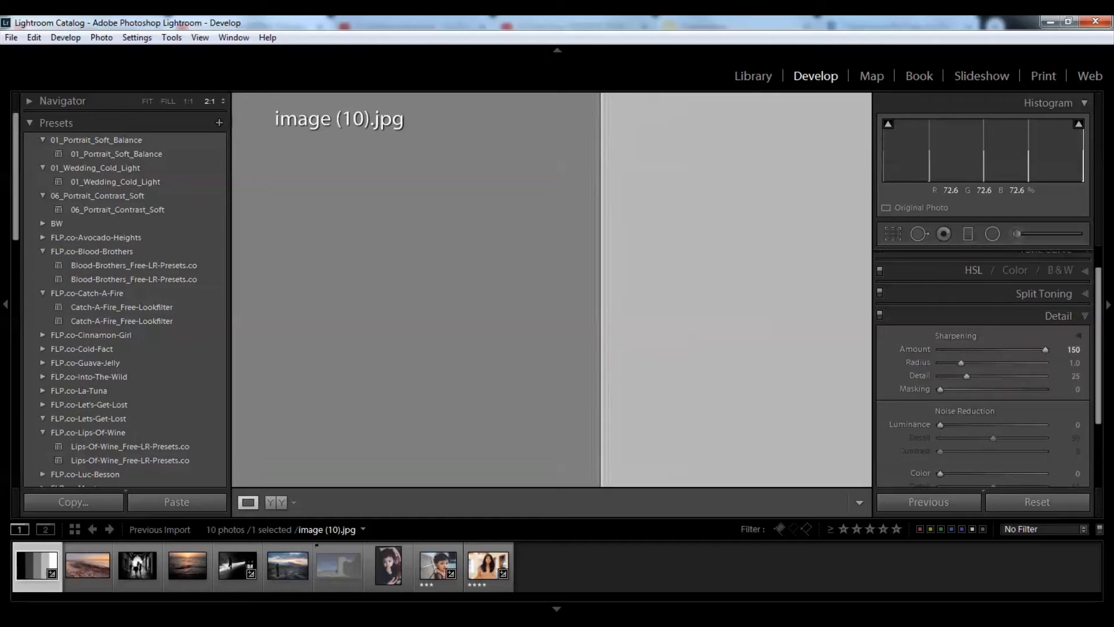
click(880, 315)
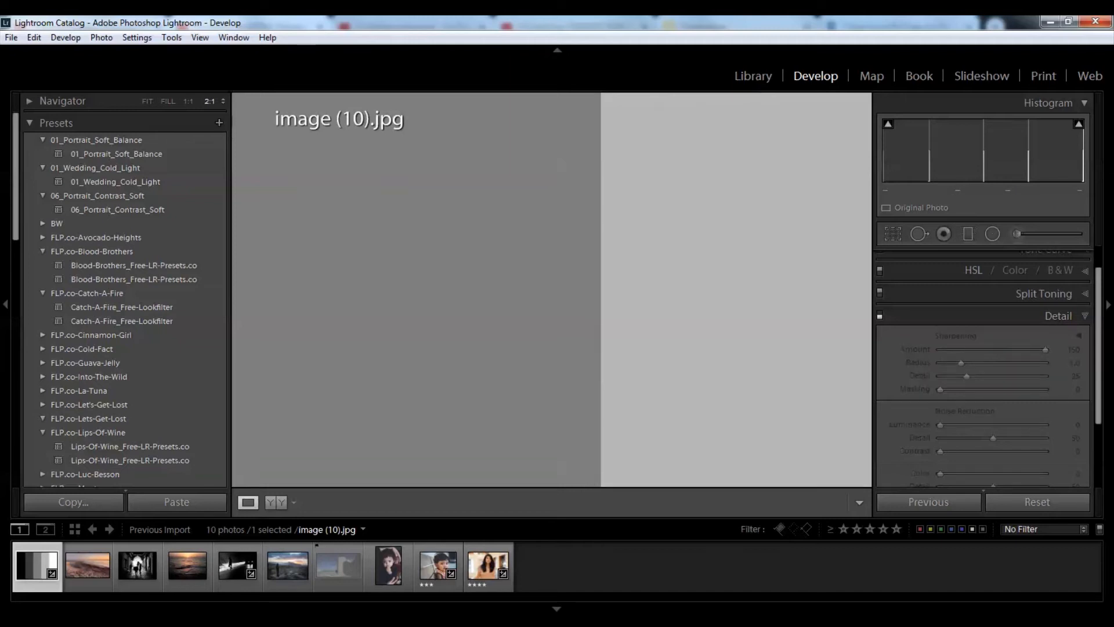
click(880, 316)
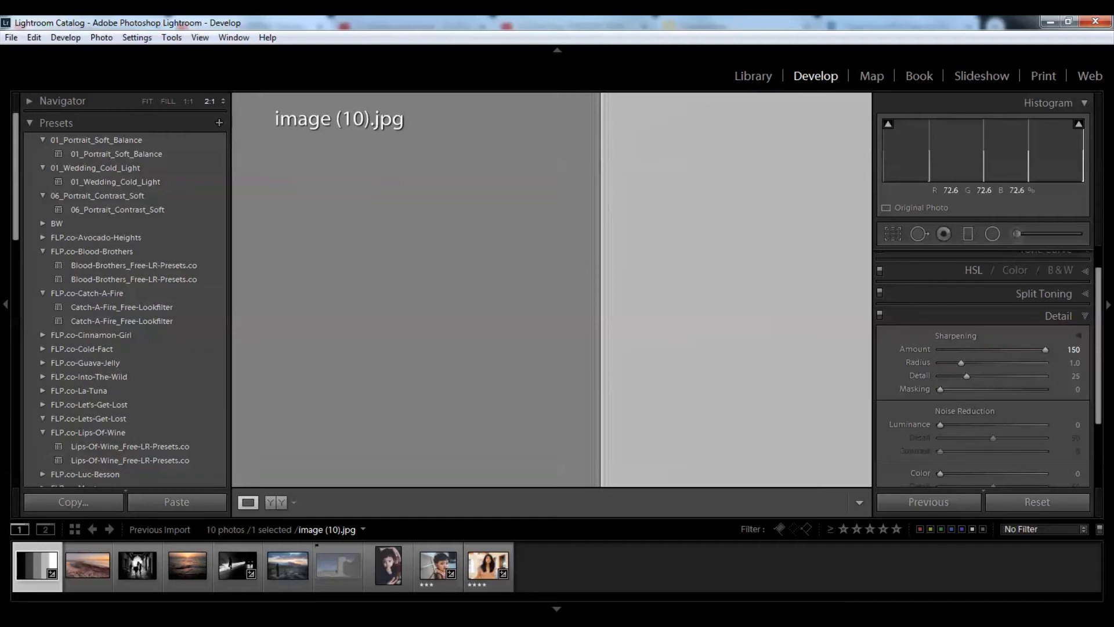
click(30, 101)
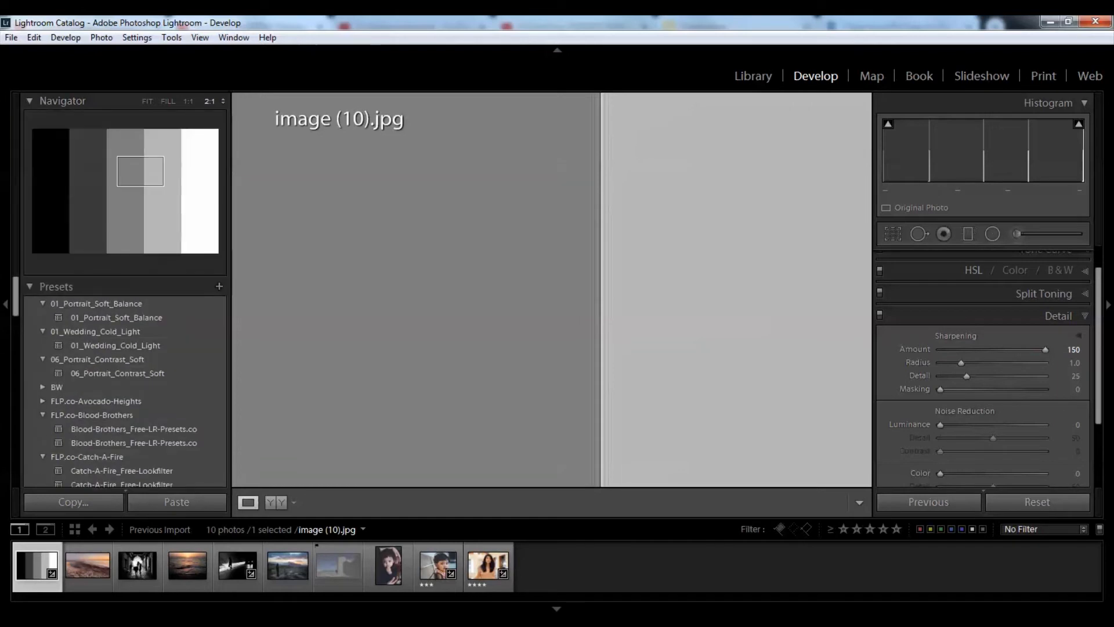
Step: Zoom the chart to 4:1 and sweep sharpening Radius across its range, keeping Amount 150
click(243, 223)
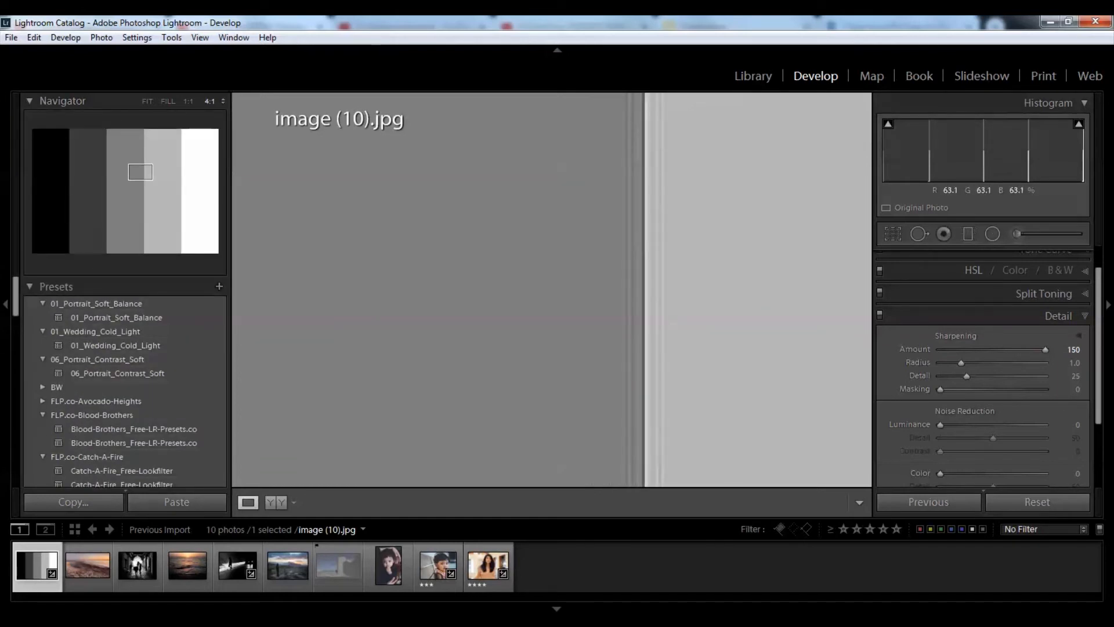
mouse_move(1045, 350)
mouse_down()
mouse_move(941, 350)
mouse_move(1046, 350)
mouse_up()
drag(964, 363, 941, 363)
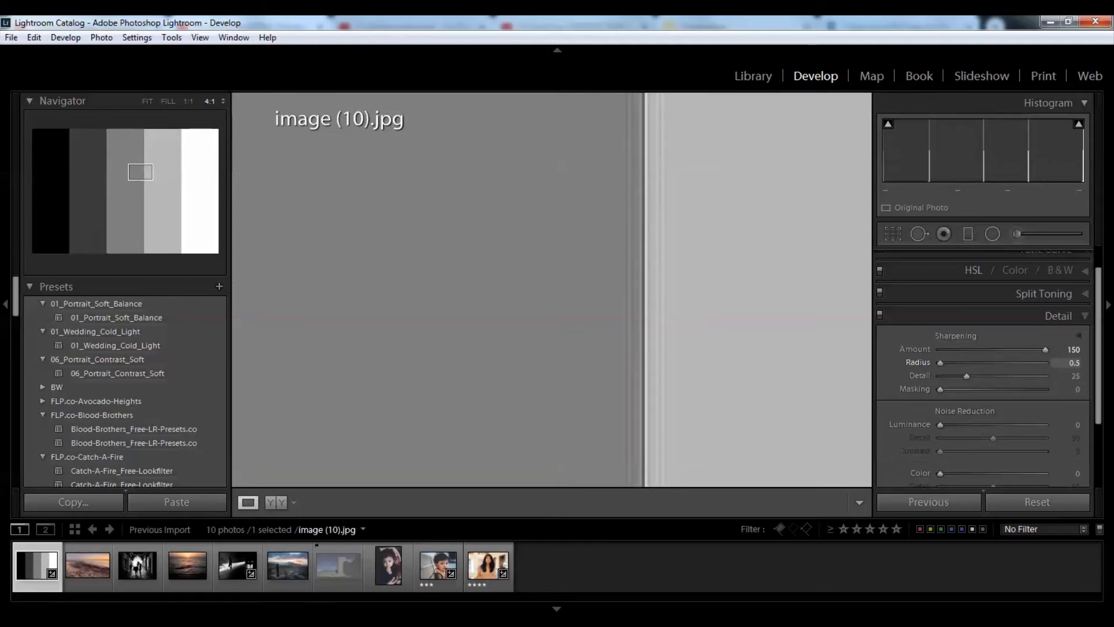
drag(940, 363, 1045, 364)
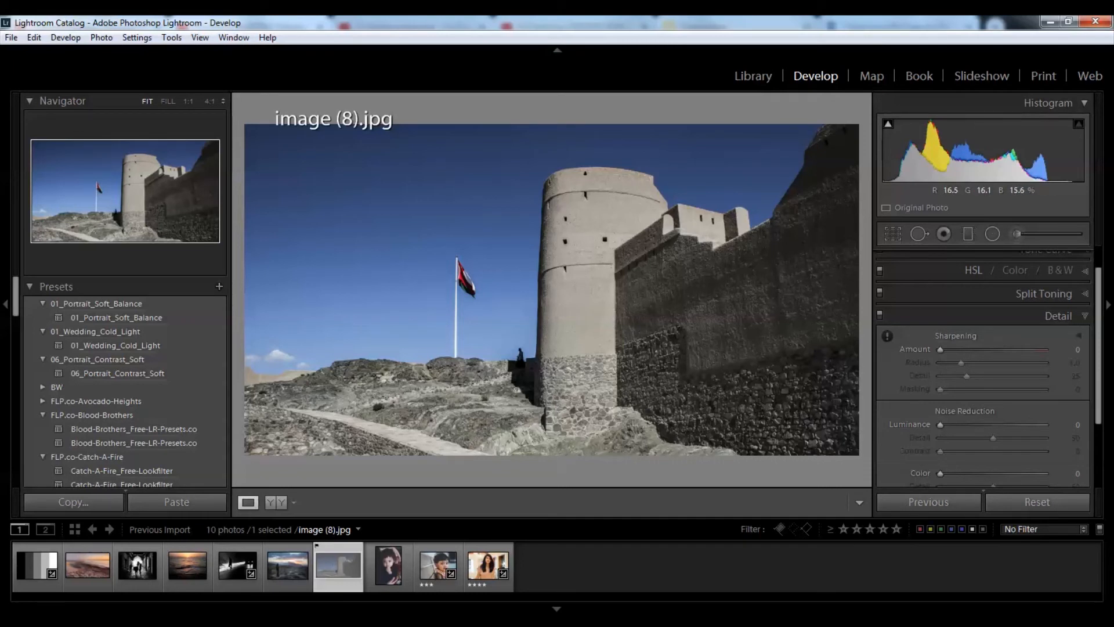
click(488, 566)
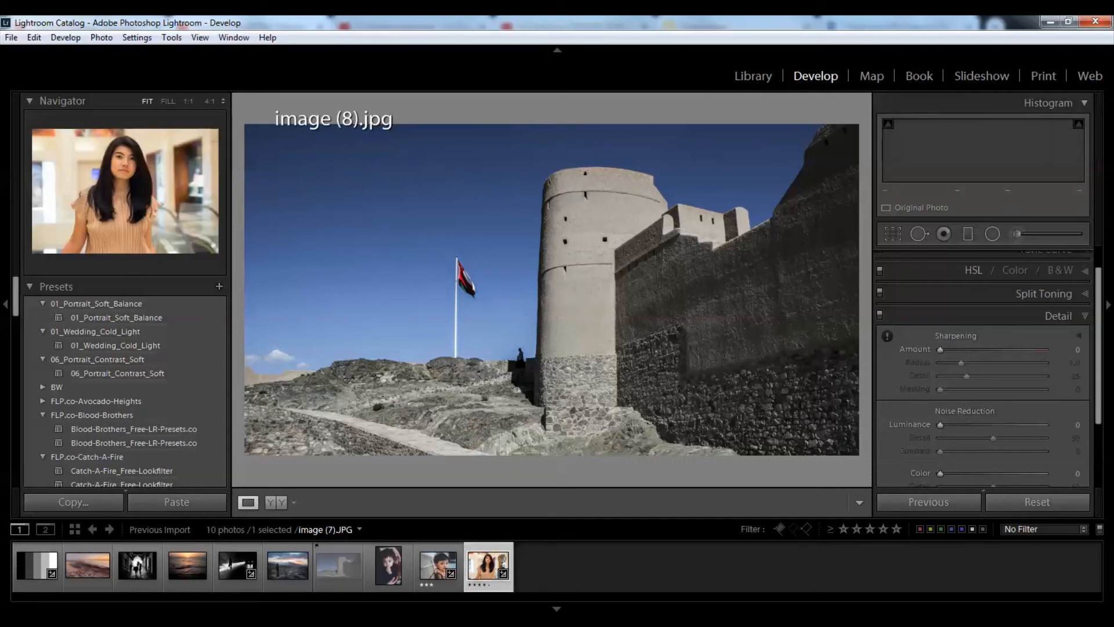
click(530, 195)
drag(530, 195, 524, 337)
click(338, 566)
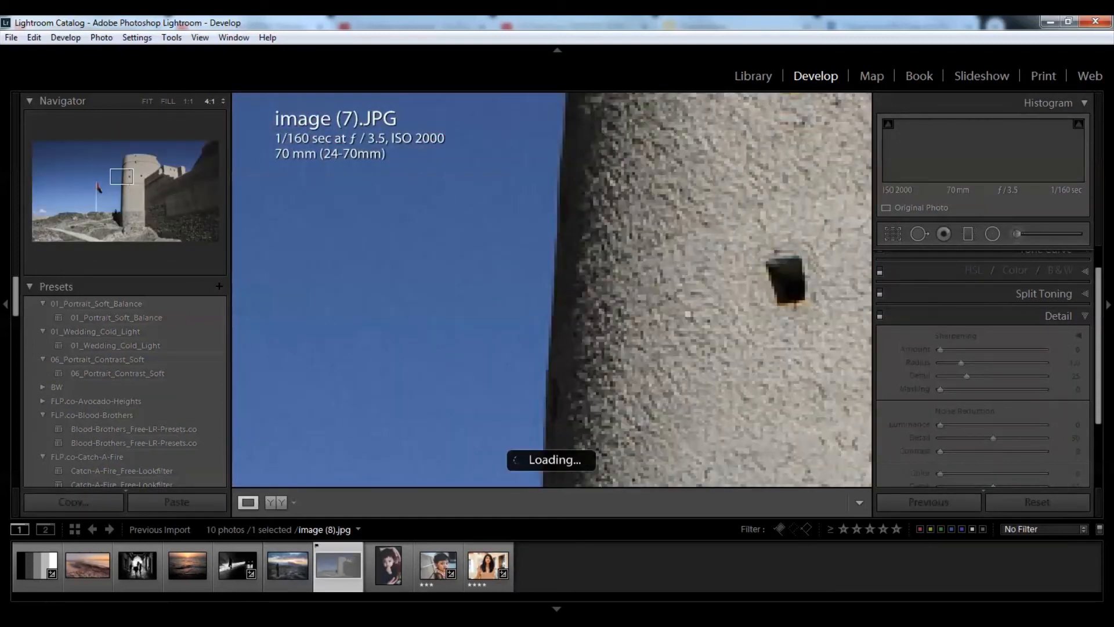
click(622, 297)
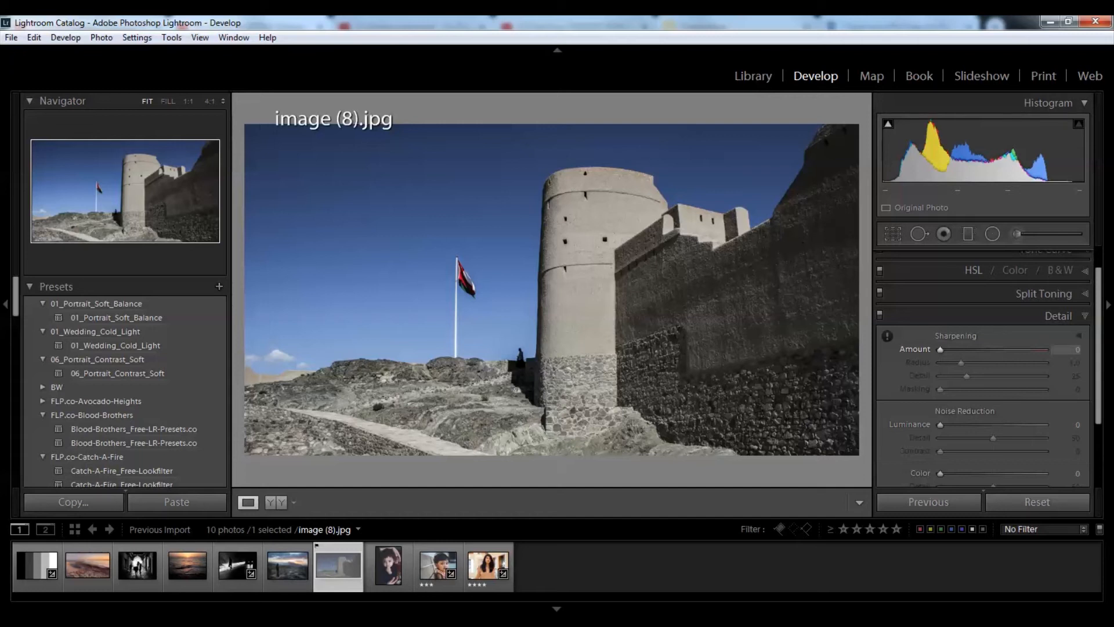
Step: Set castle sharpening to Amount 124 and Radius 1.5, checking the tower at 4:1 before fitting
drag(940, 349, 1030, 349)
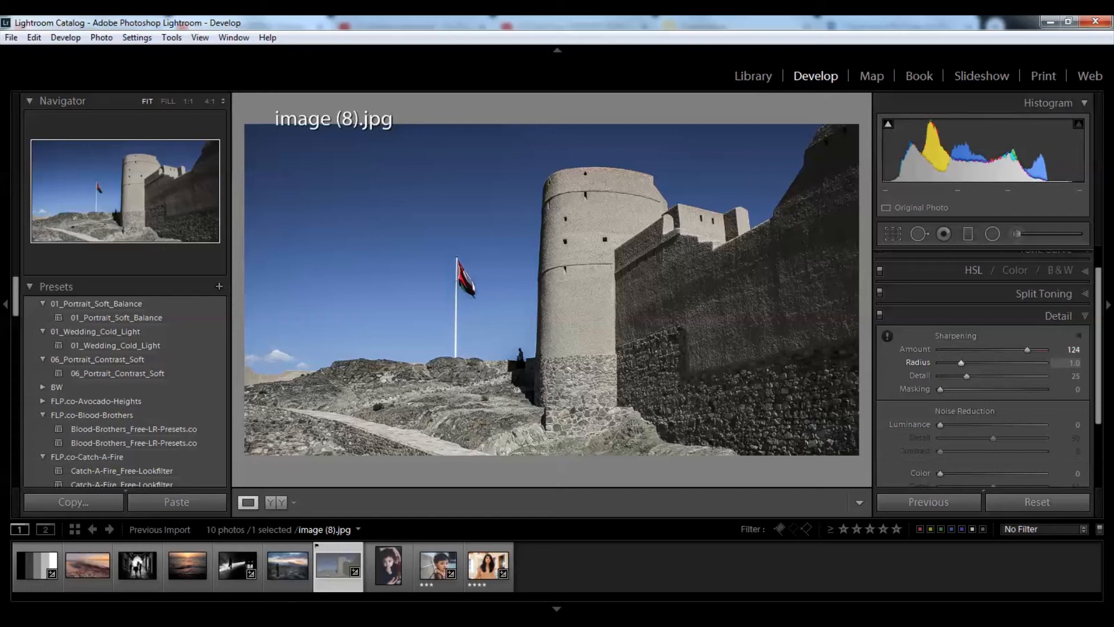
mouse_move(961, 362)
mouse_down()
mouse_move(1045, 363)
mouse_move(965, 363)
mouse_up()
click(552, 256)
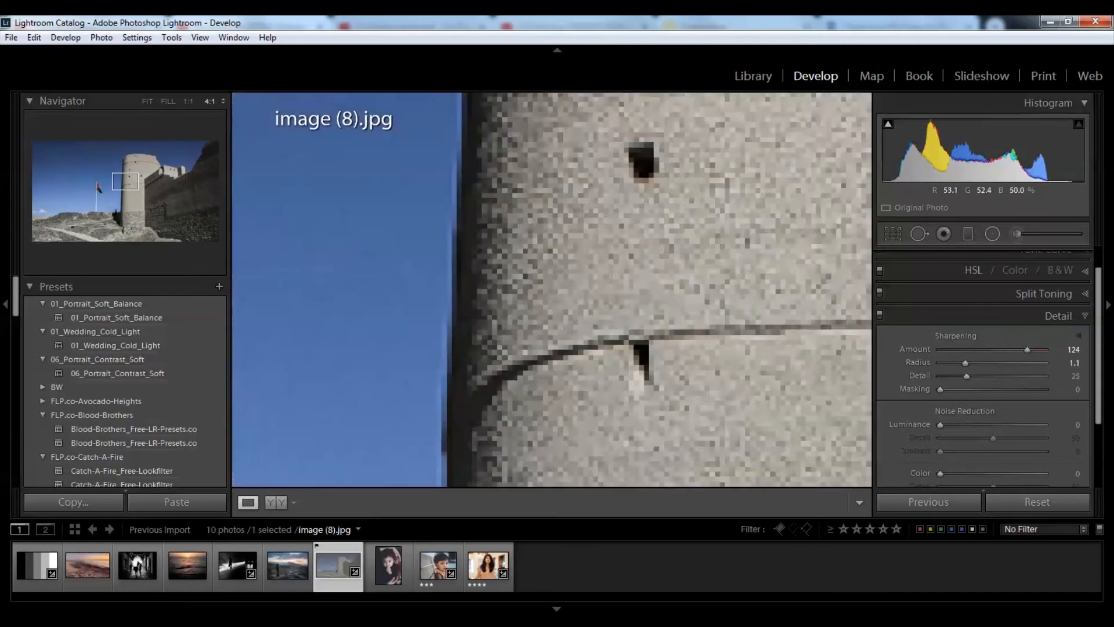
mouse_move(966, 363)
mouse_down()
mouse_move(947, 362)
mouse_move(1045, 363)
mouse_move(940, 363)
mouse_move(1019, 363)
mouse_move(959, 363)
mouse_up()
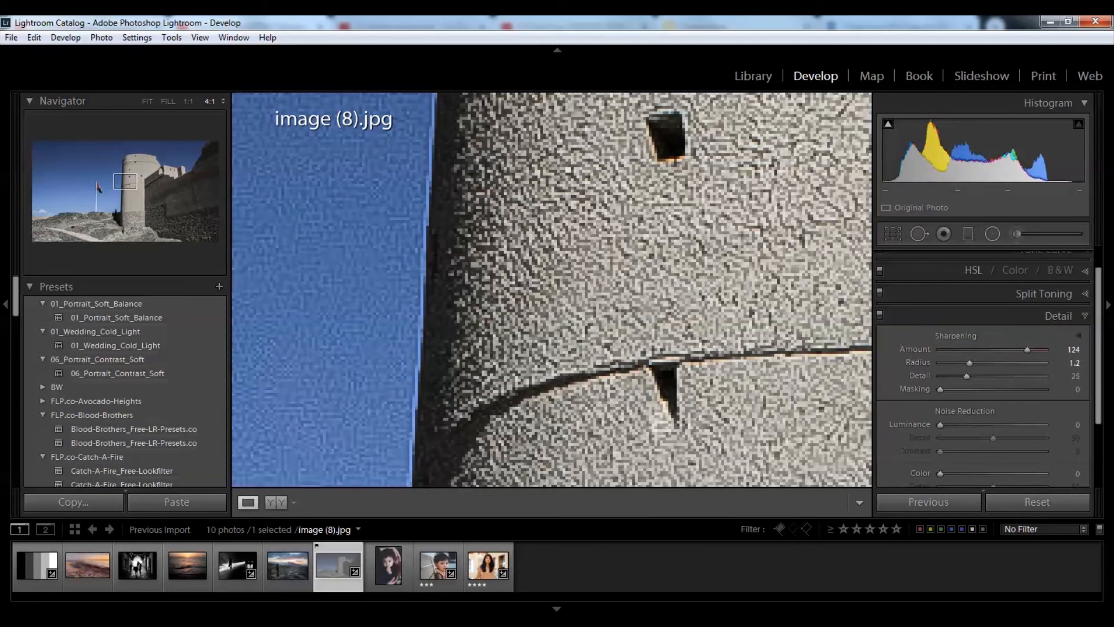
click(761, 314)
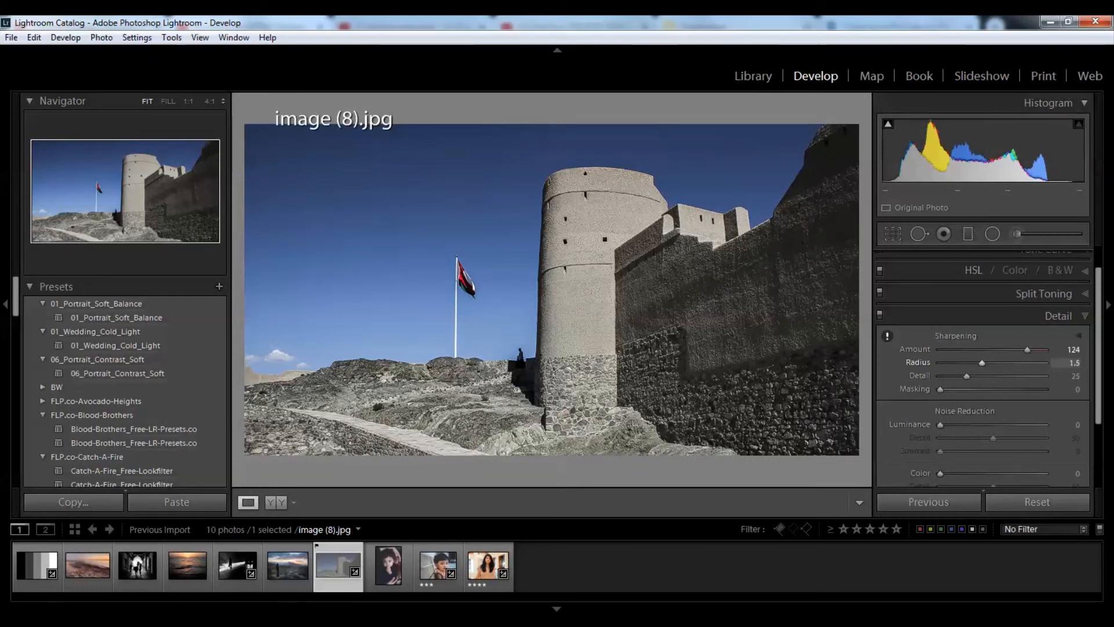
Step: Raise sharpening Radius to 1.7, compare with sharpening switched off, then fit the photo
drag(986, 363, 989, 363)
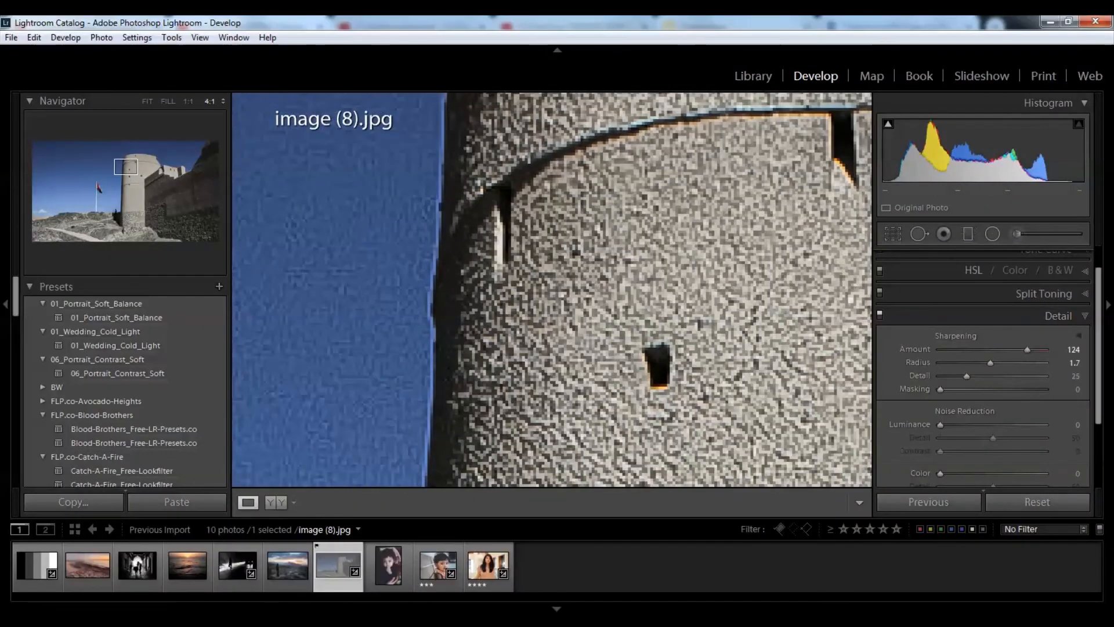
click(880, 315)
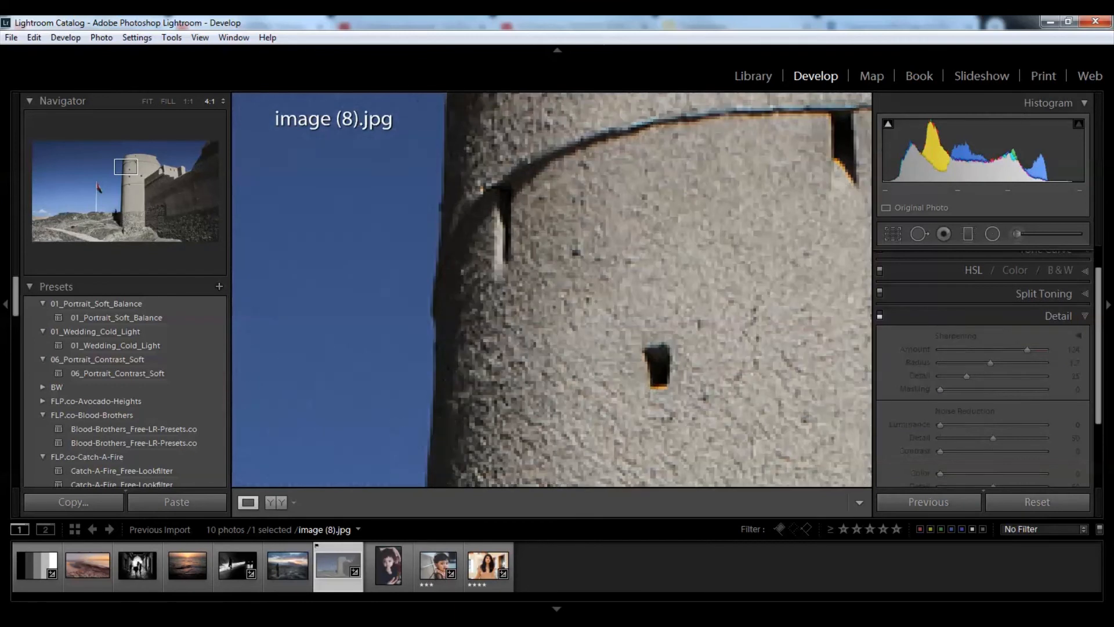
key(z)
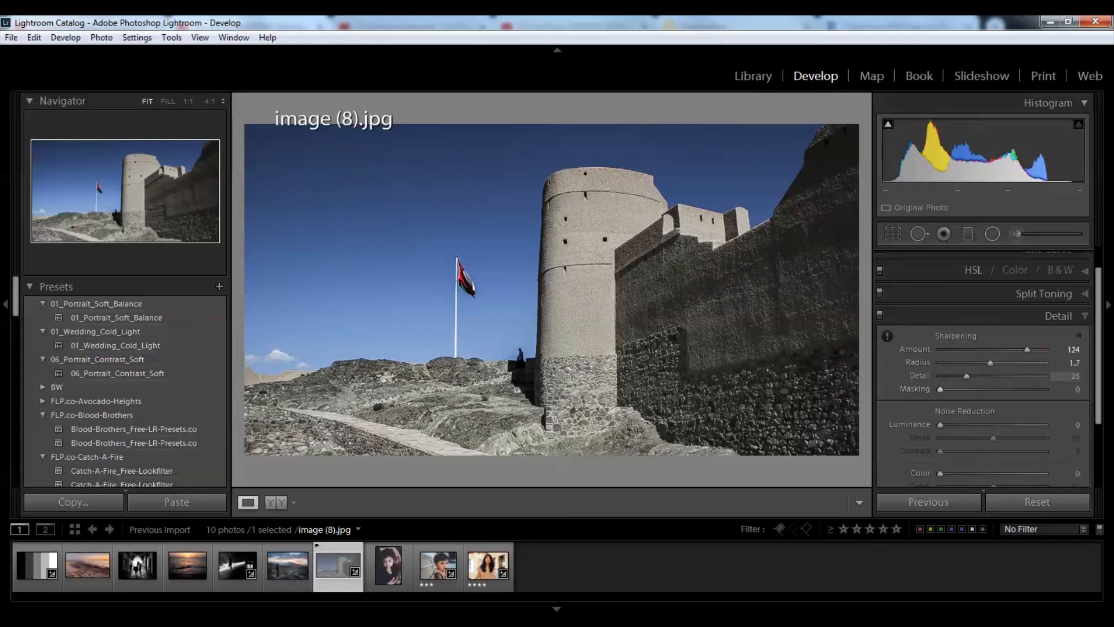
Step: Collapse the Detail and Split Toning panels, then reopen Detail to show the sharpening settings
click(1044, 295)
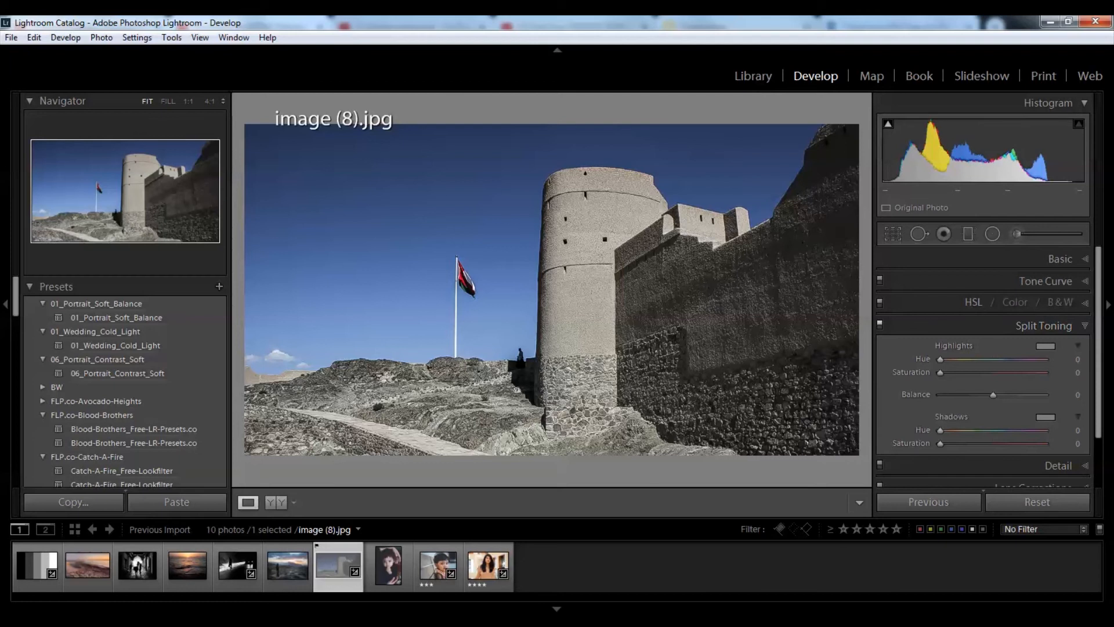
click(1044, 326)
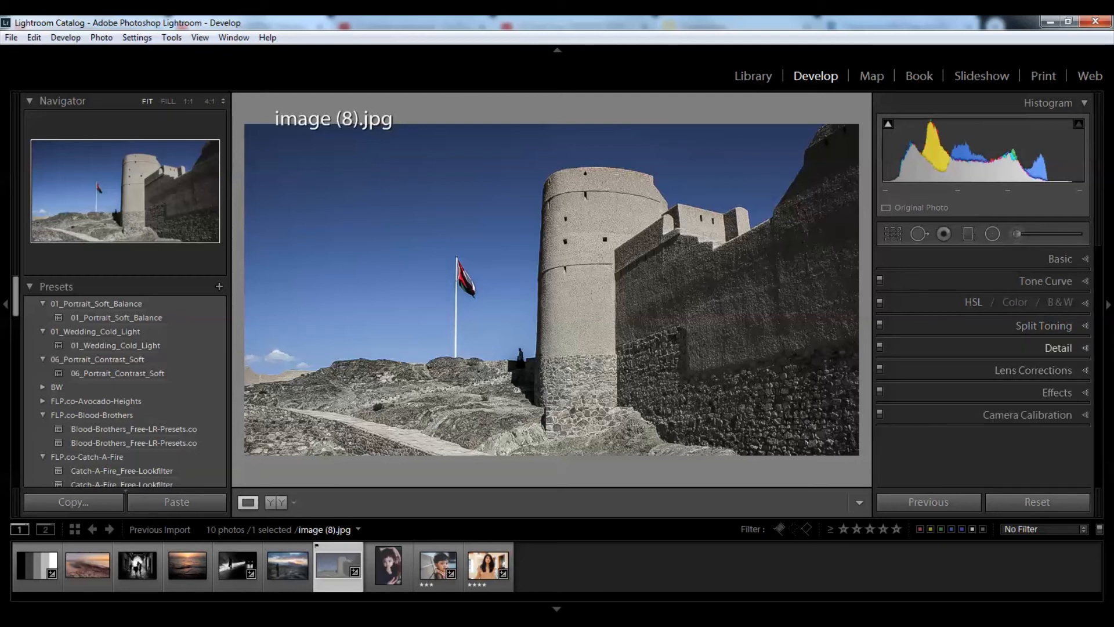
click(1044, 347)
scroll(1044, 360, down, 2)
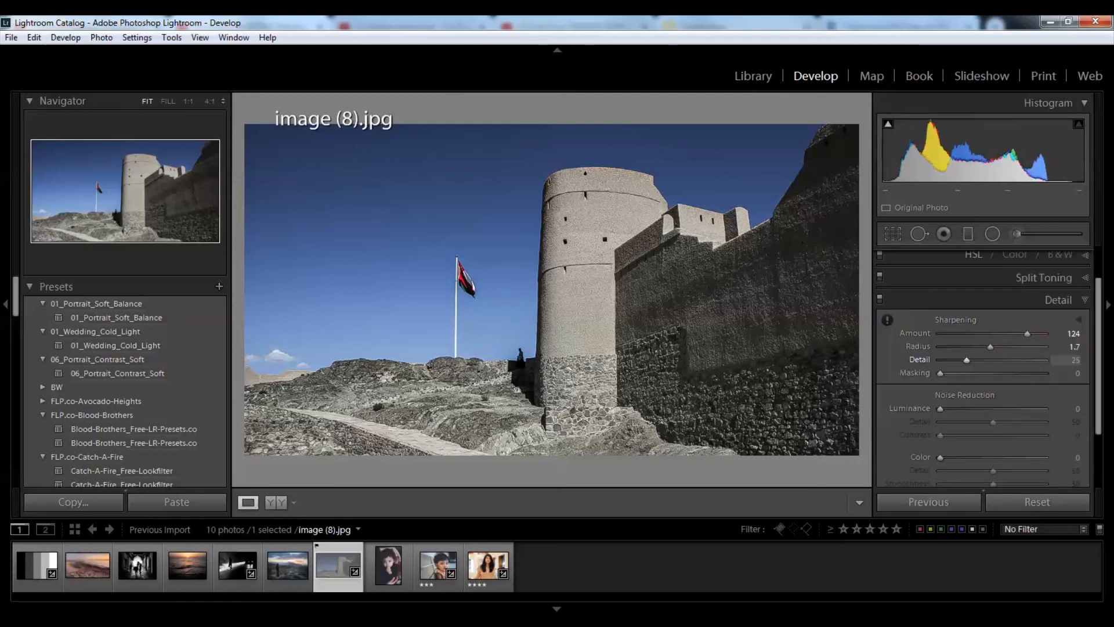